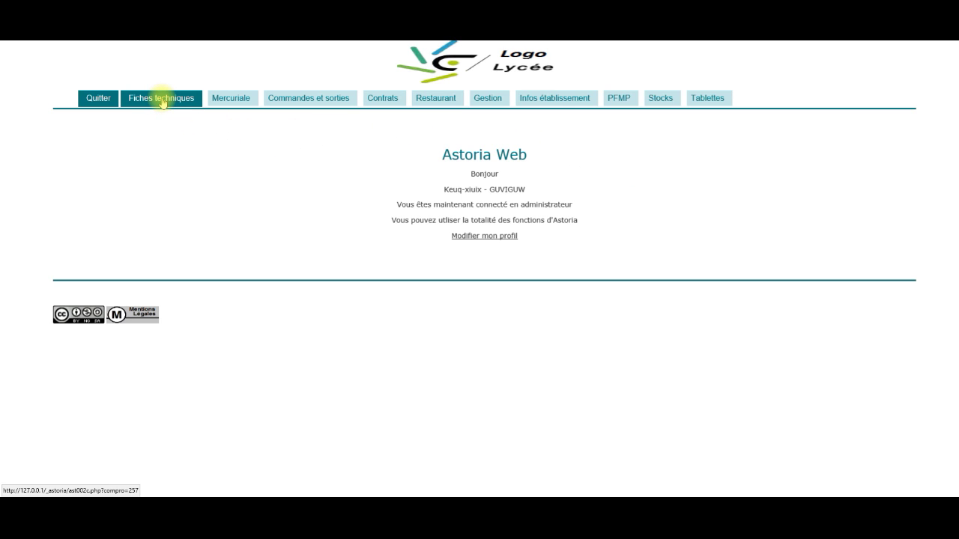
Step: Open the category management page of the technical sheets section and look through the category list
left_click(161, 101)
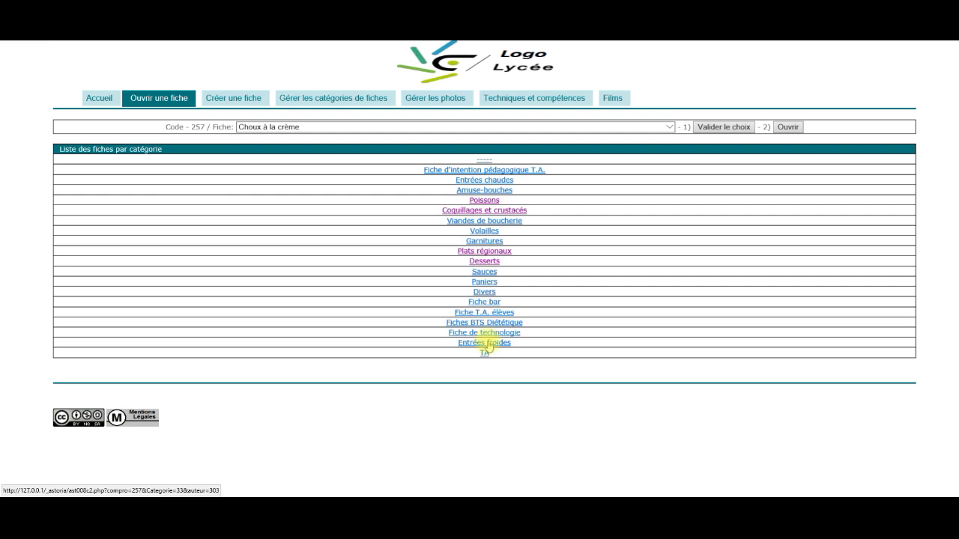
left_click(330, 104)
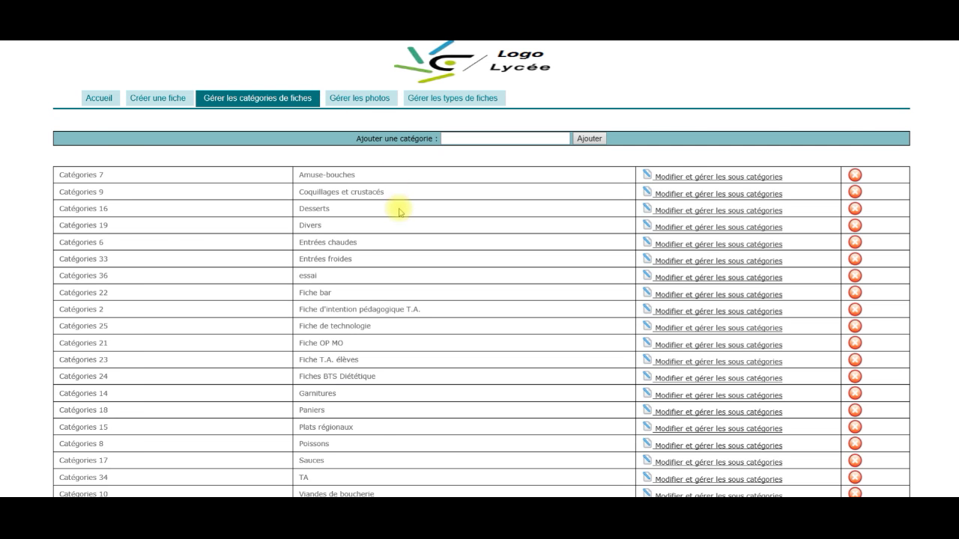
scroll(398, 210, "down", 3)
scroll(381, 133, "up", 3)
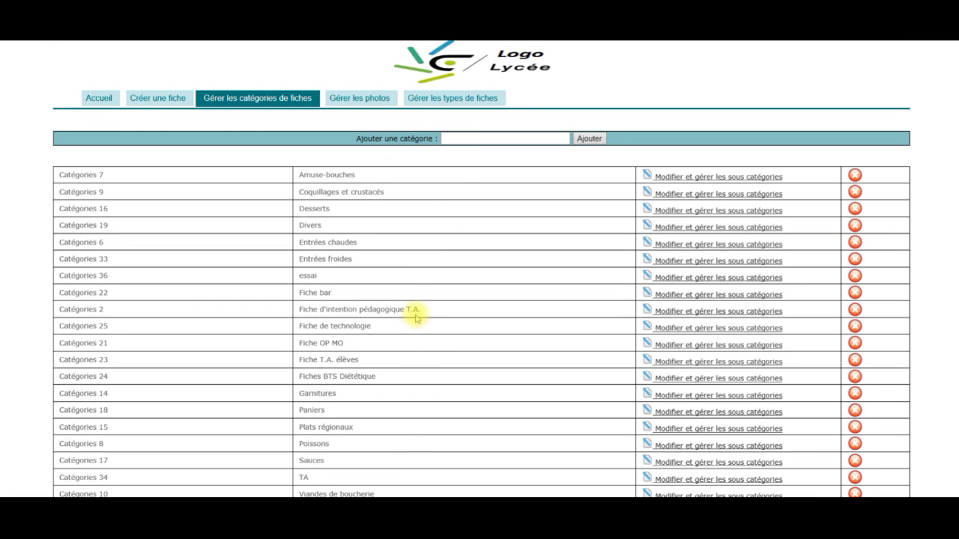
Step: Add a new sheet category named "desserts chauds"
left_click(465, 141)
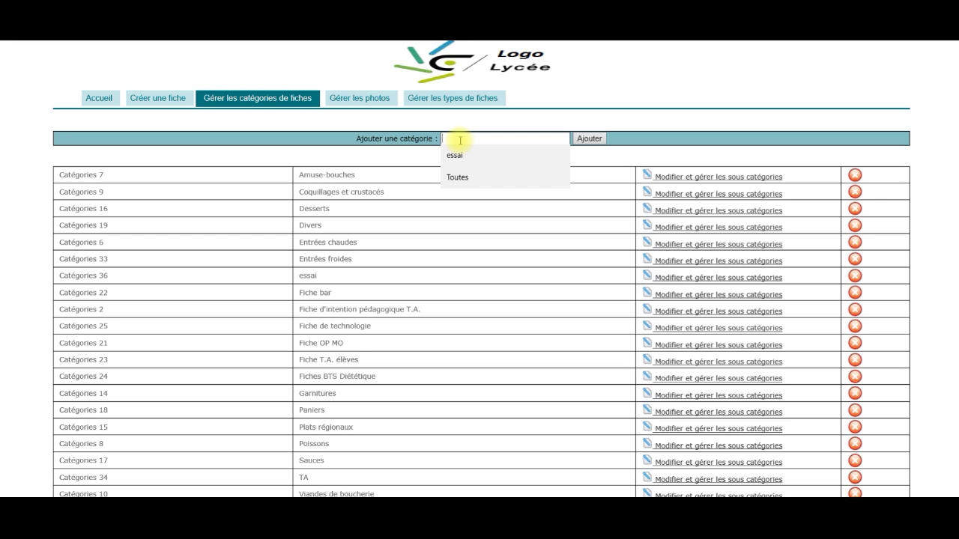
type("dessert chauds")
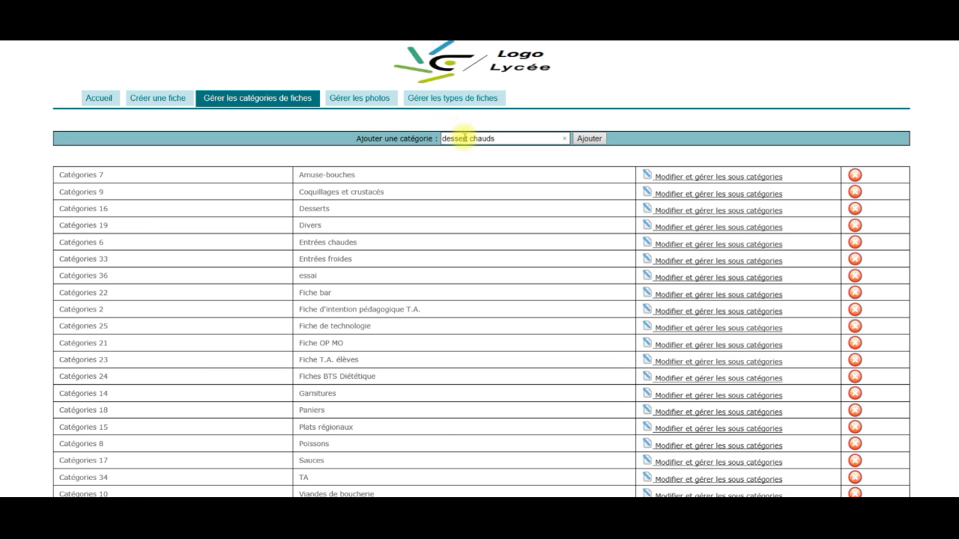
left_click(468, 139)
type("s")
left_click(591, 140)
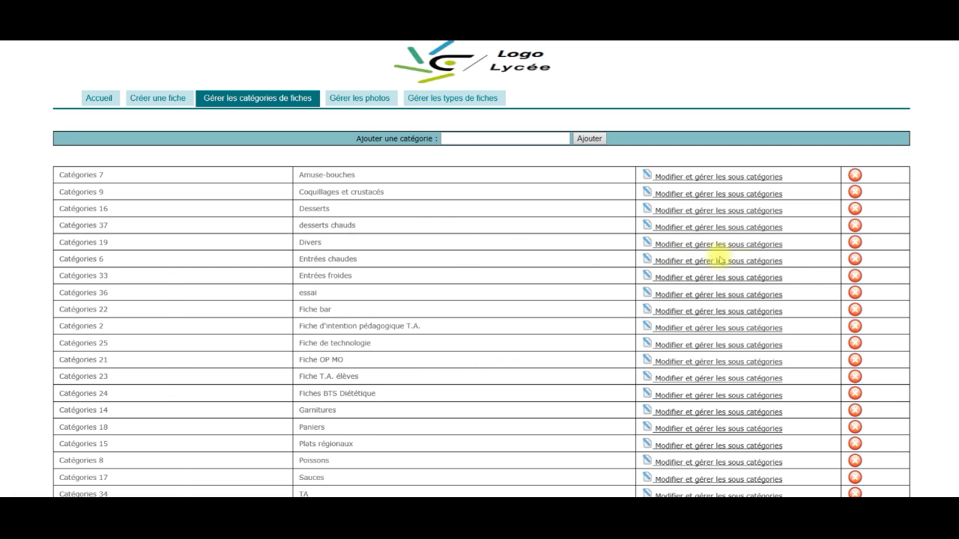
Step: Delete the "Divers" category, reclassifying its sheets into the "desserts chauds" category
left_click(855, 245)
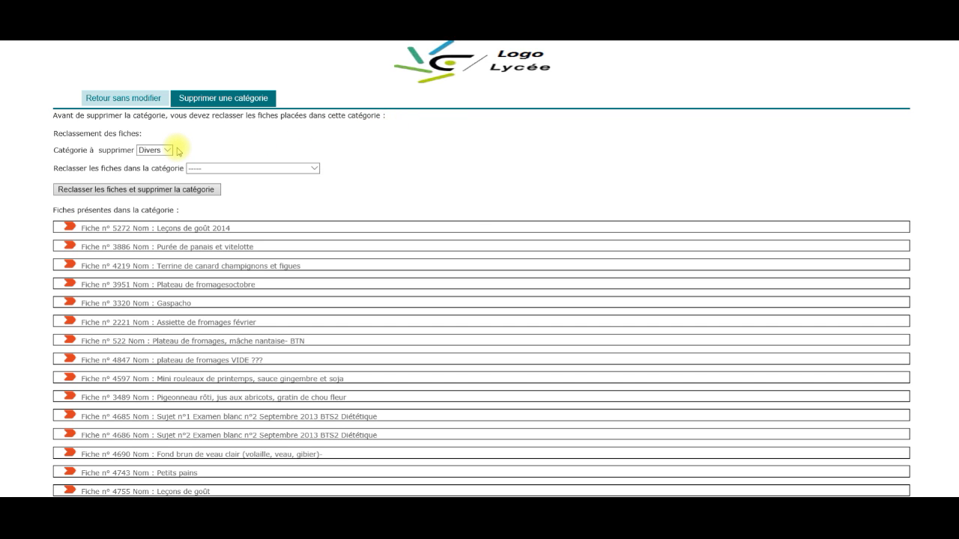
scroll(257, 188, "down", 3)
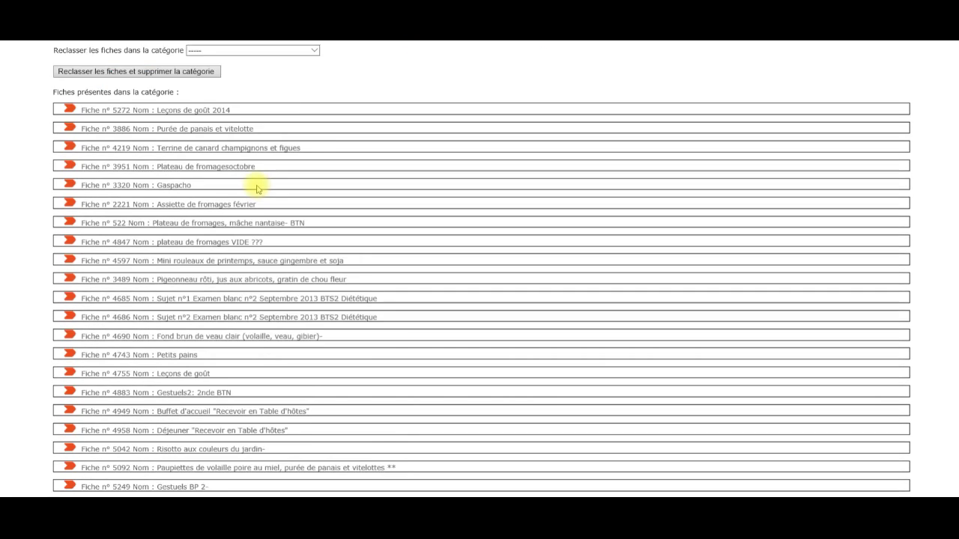
scroll(257, 195, "down", 8)
scroll(255, 217, "up", 2)
scroll(255, 218, "up", 10)
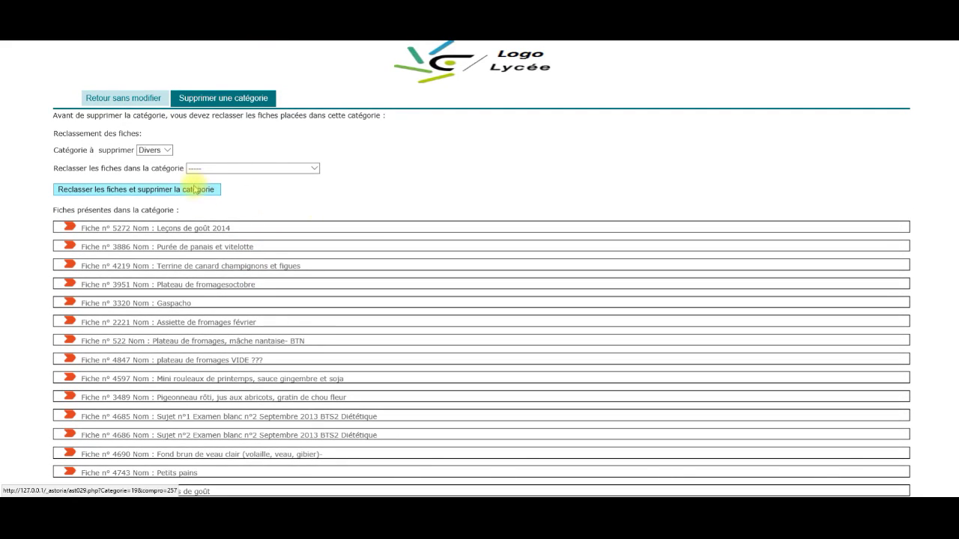
left_click(318, 168)
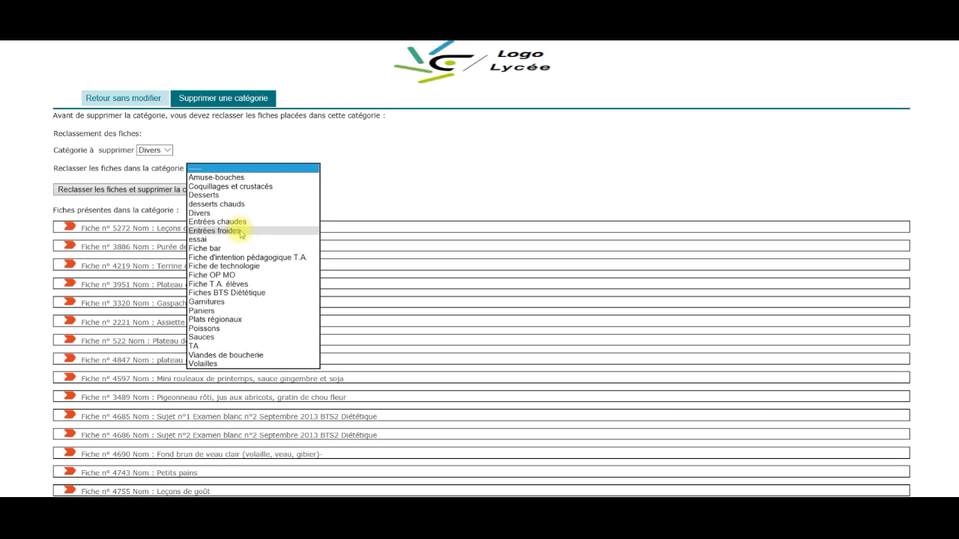
left_click(226, 204)
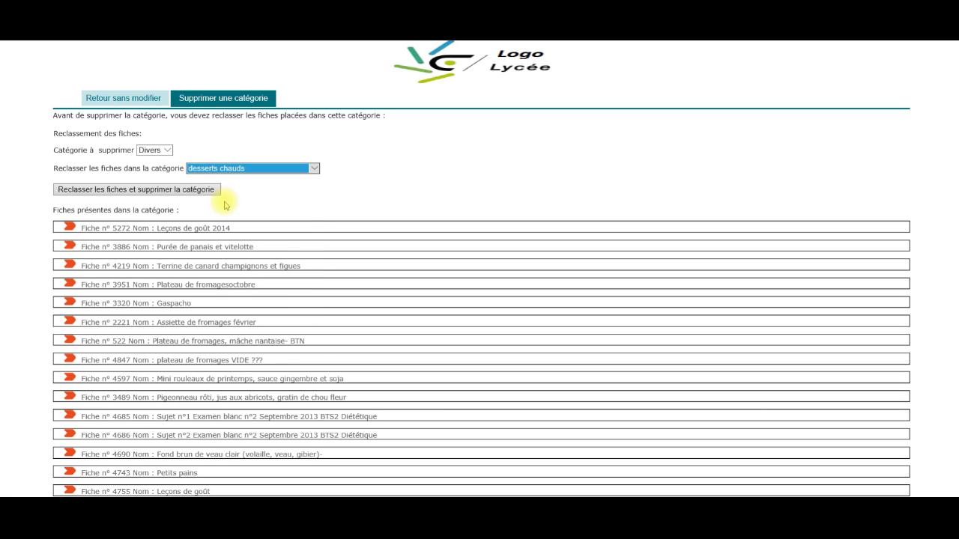
left_click(120, 192)
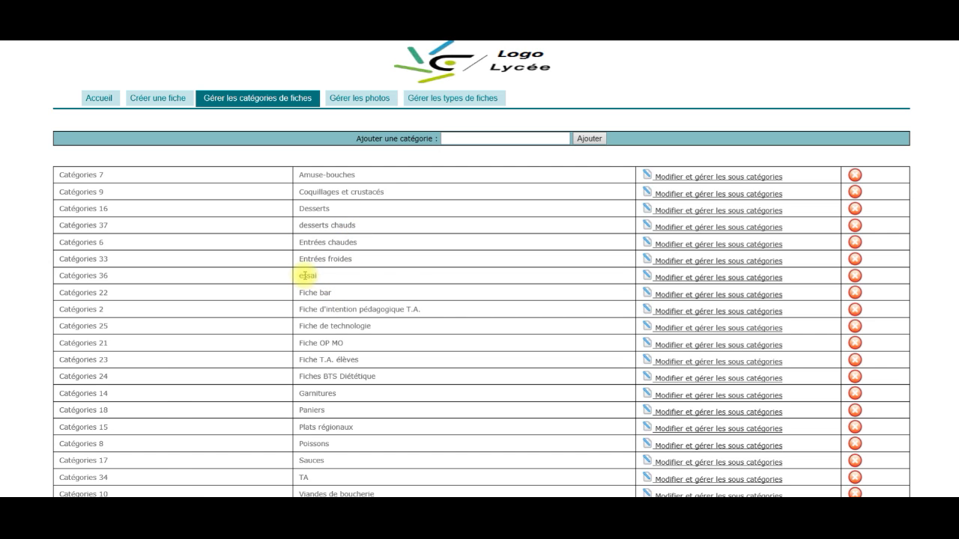
Step: Delete the "essai" category without choosing a category for reclassifying sheets
left_click(855, 276)
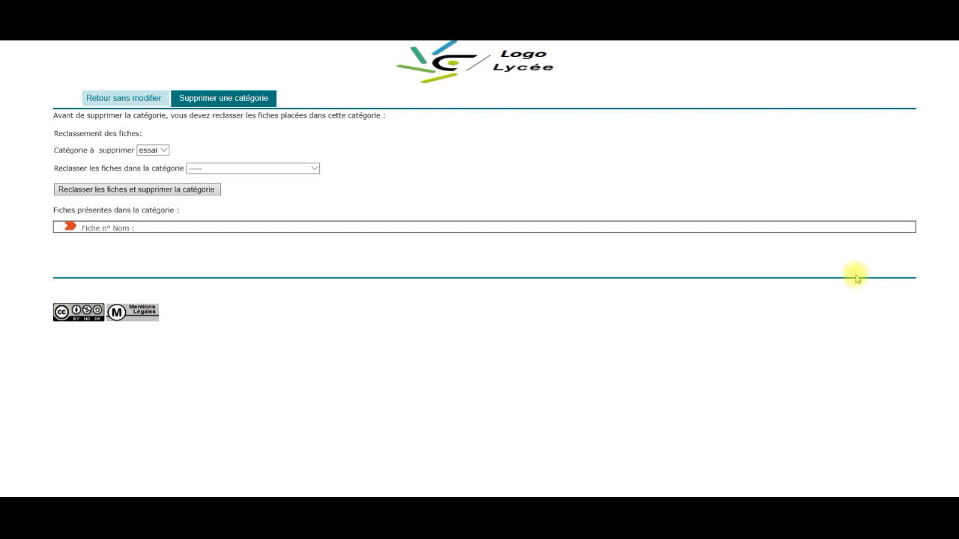
left_click(163, 192)
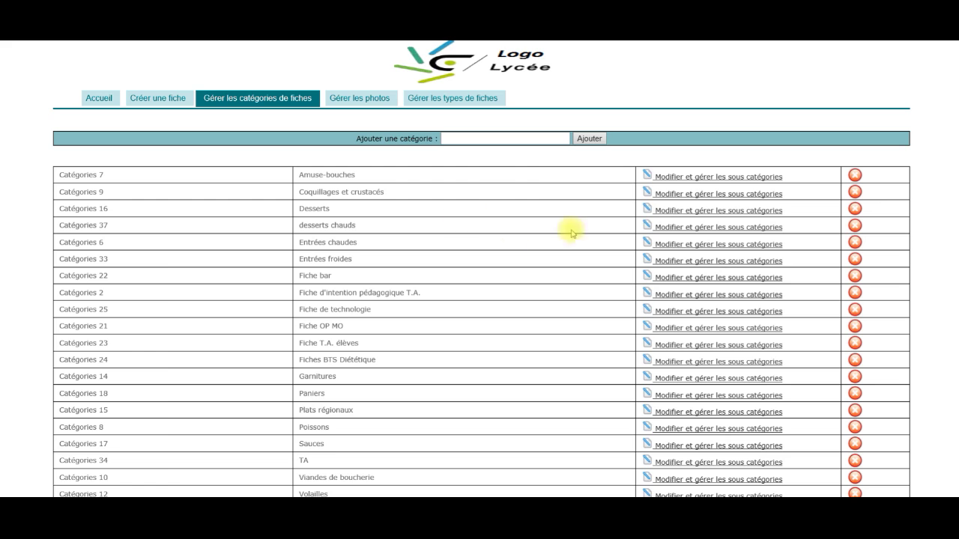
Step: Rename the "desserts chauds" category to "Desserts chauds" with a capital D and save the update
left_click(688, 230)
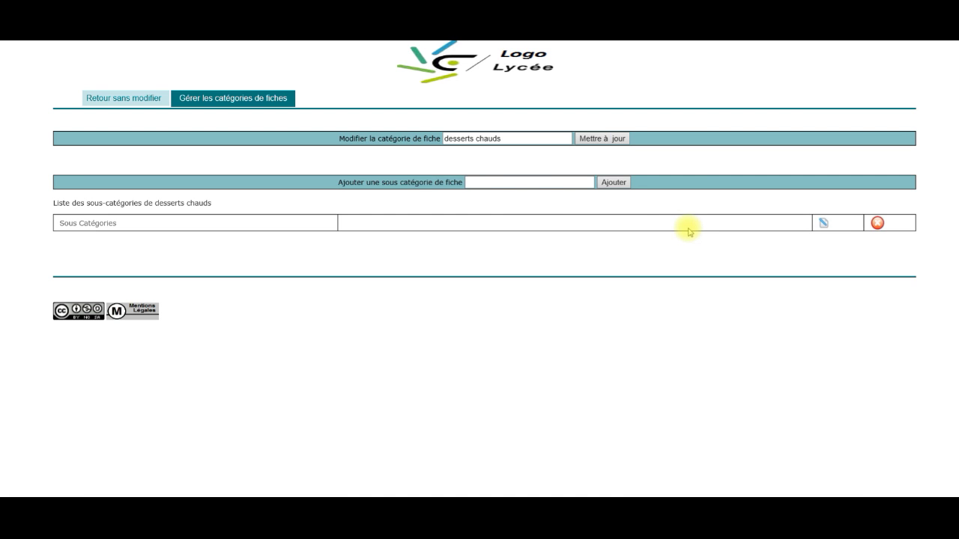
left_click(446, 139)
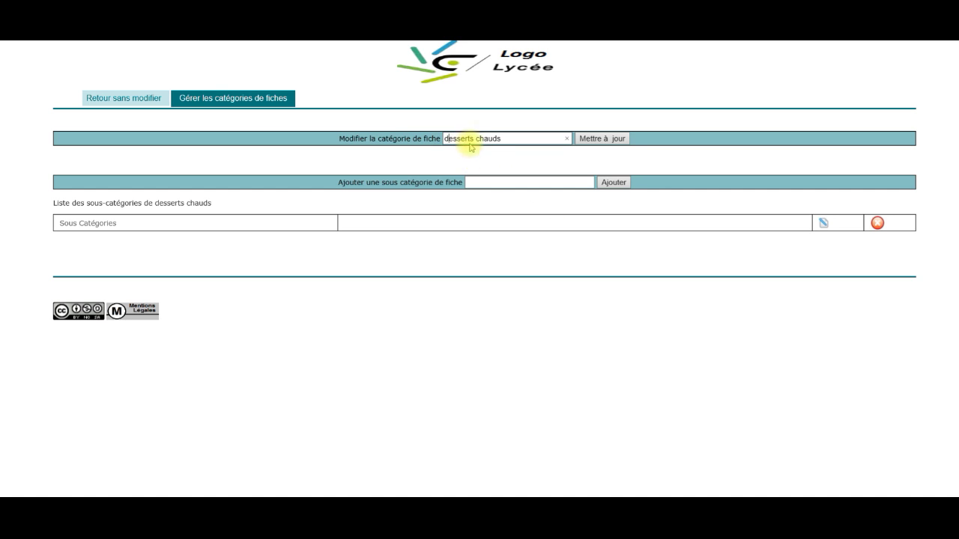
key("Delete")
type("D")
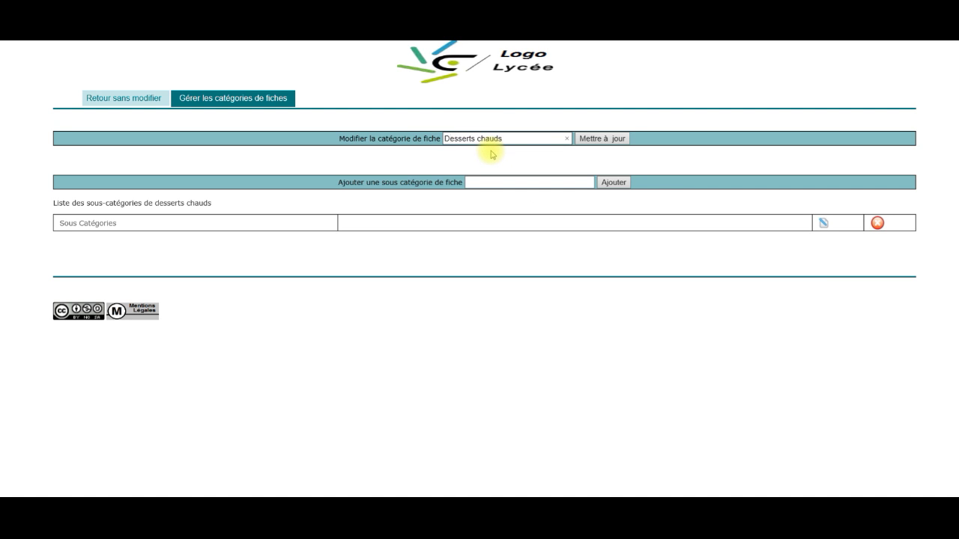
left_click(588, 140)
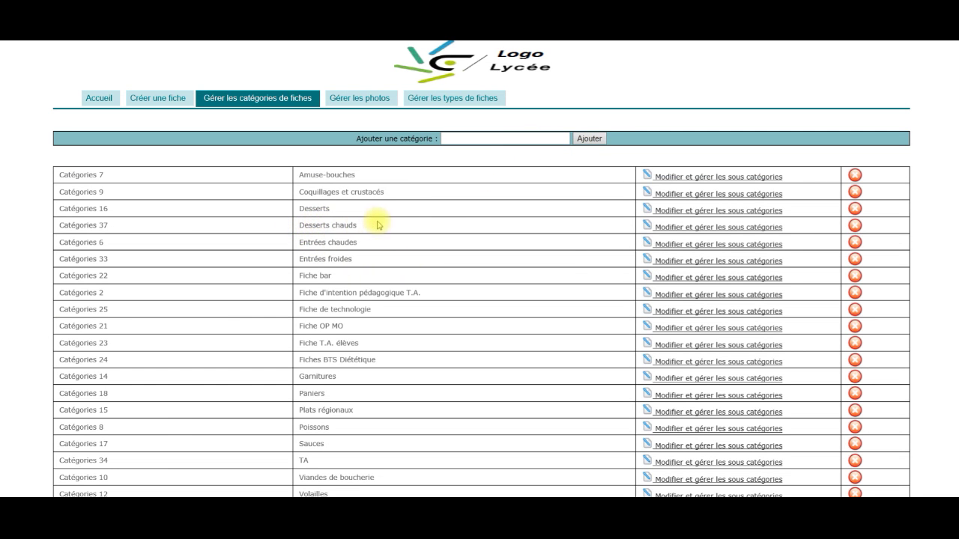
Step: Add the sub-category "Dessert à l'assiette" to the "Desserts chauds" category
left_click(687, 231)
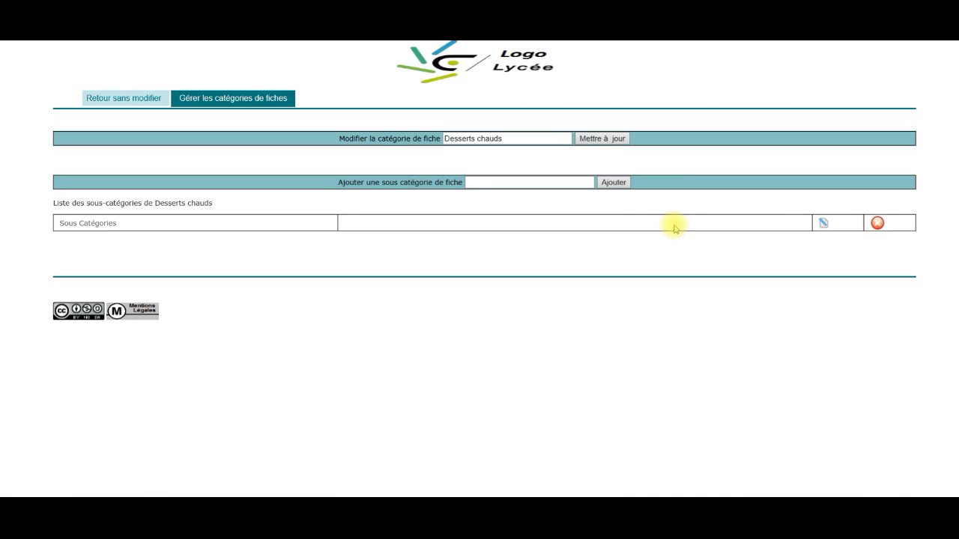
left_click(504, 184)
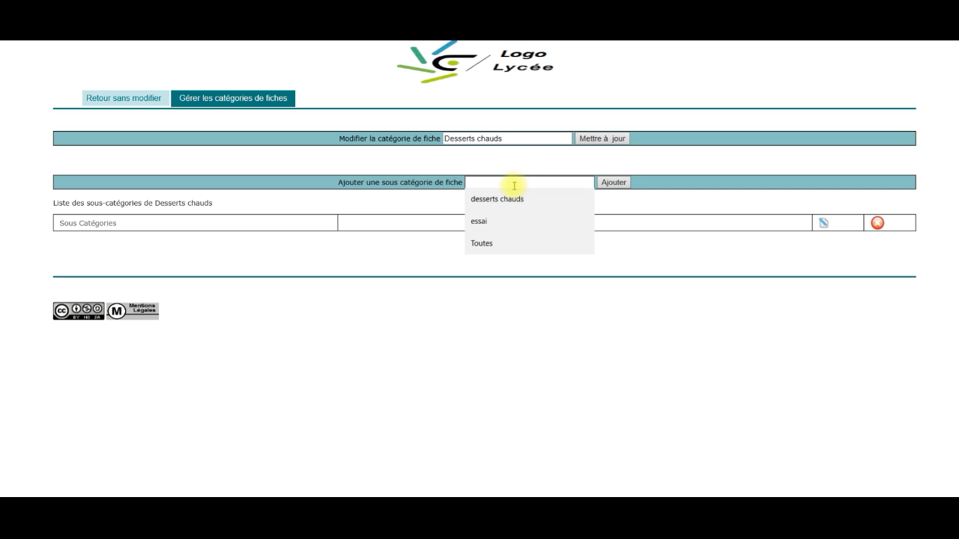
type("d")
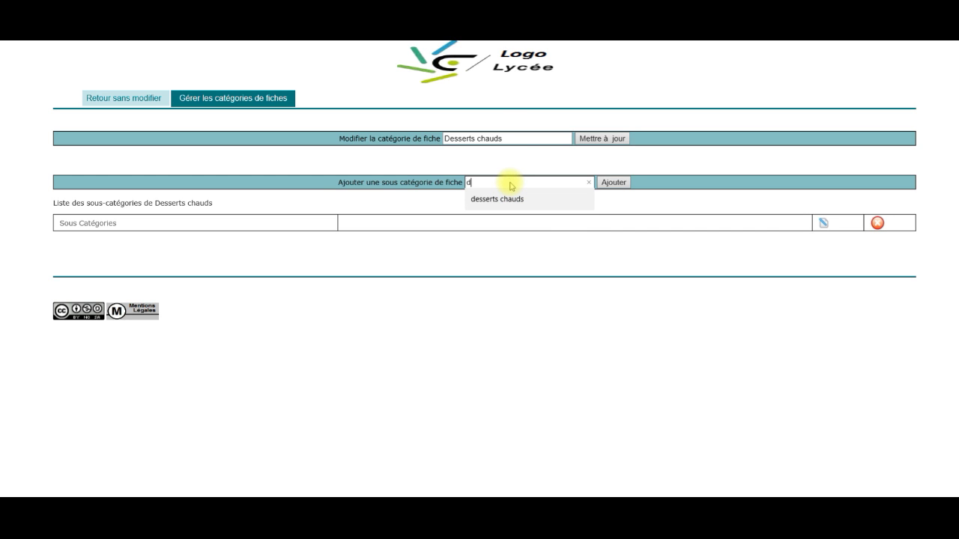
key("BackSpace")
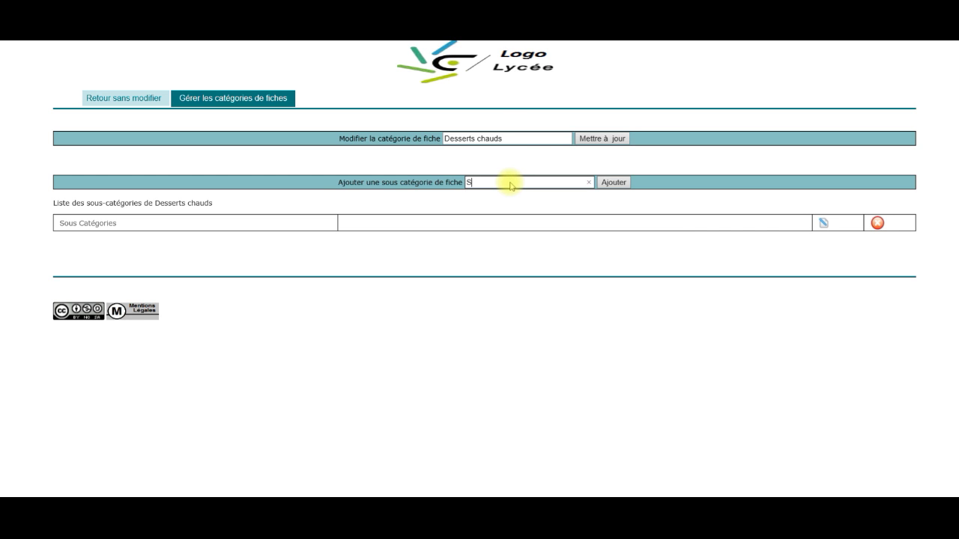
type("Dr")
key("BackSpace")
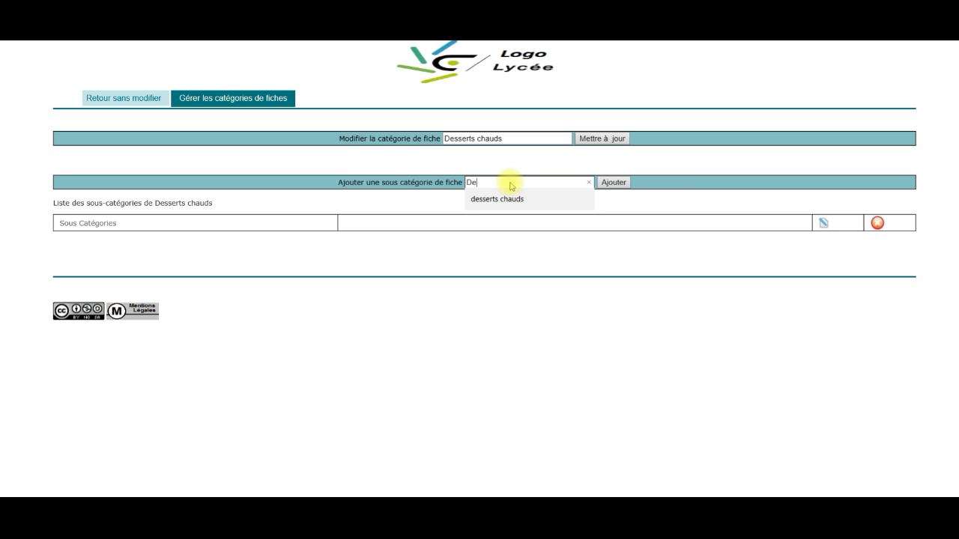
type("essert à l'assiette")
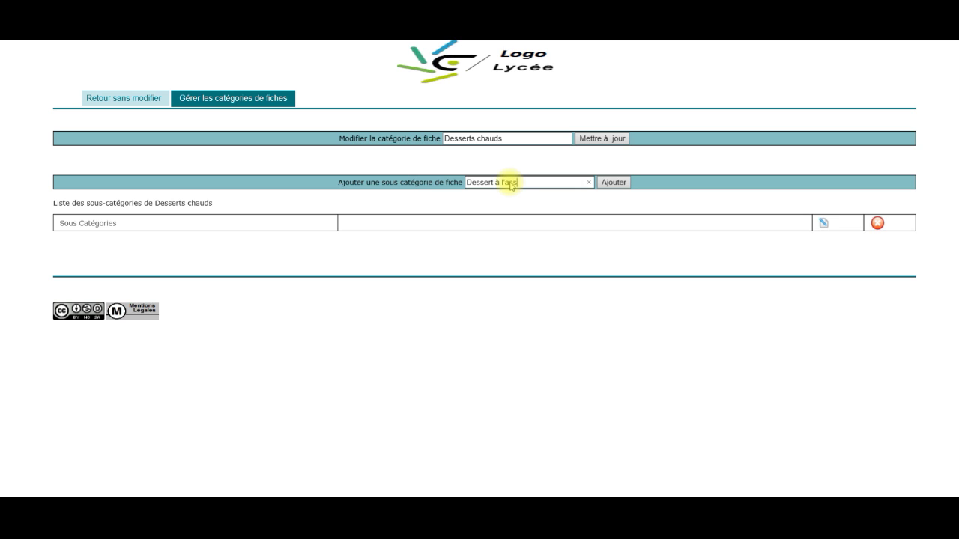
left_click(603, 186)
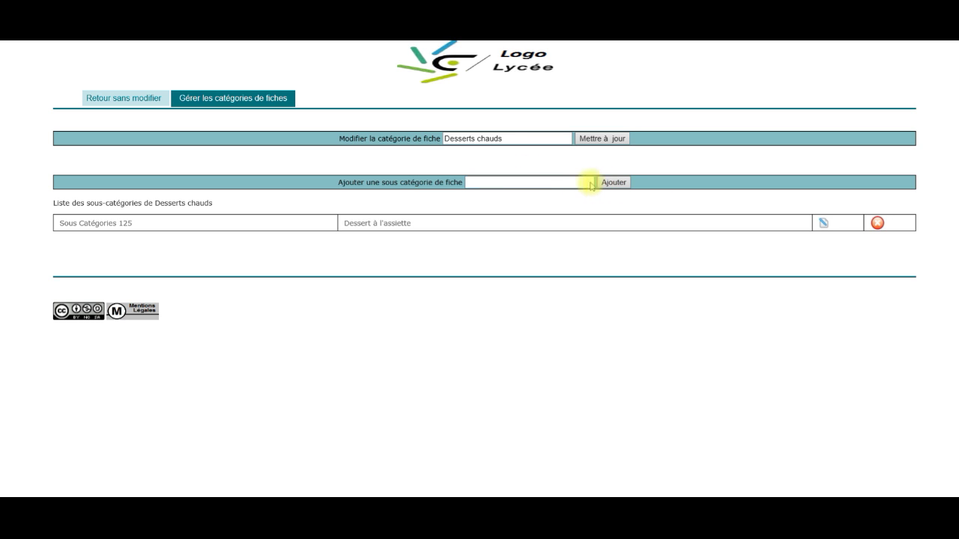
Step: Add the sub-category "Soufflés" to the "Desserts chauds" category
left_click(483, 185)
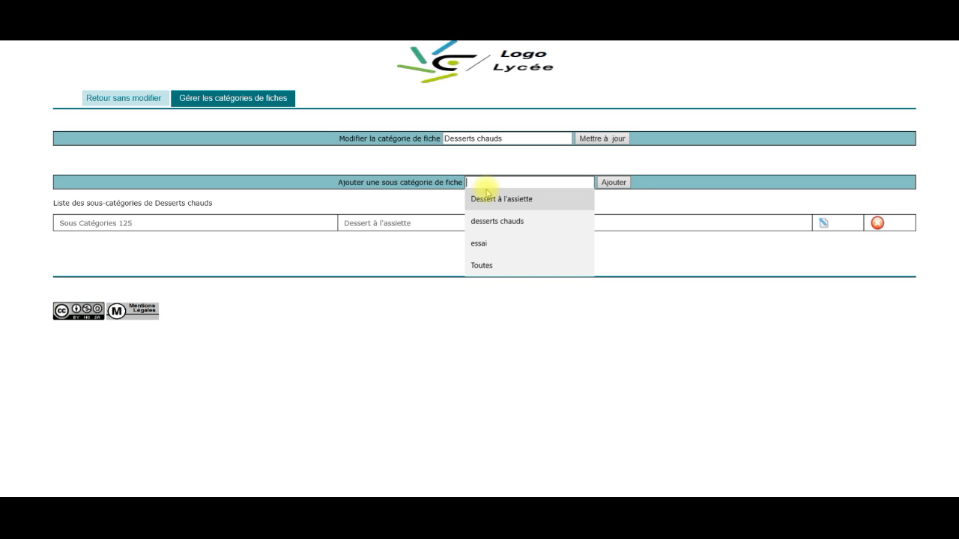
type("Soufflés")
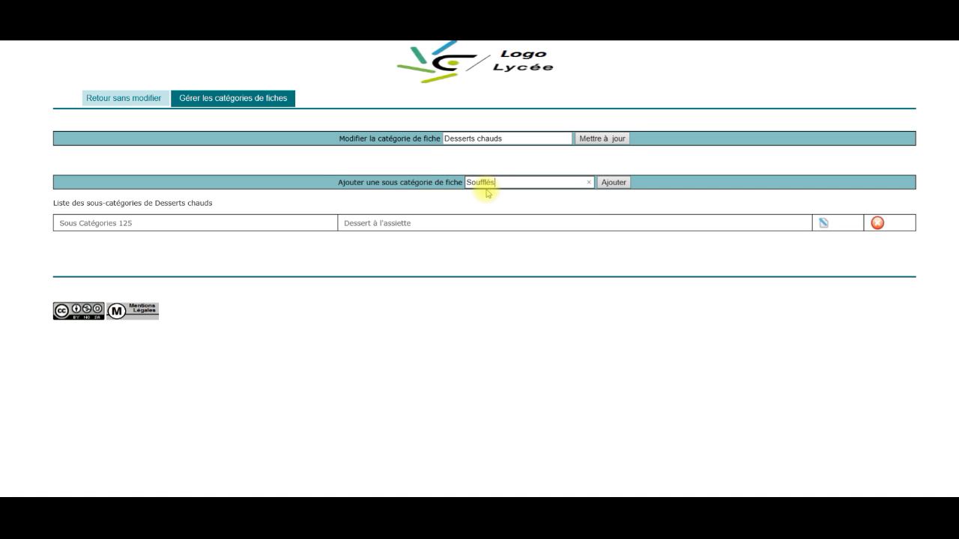
left_click(609, 182)
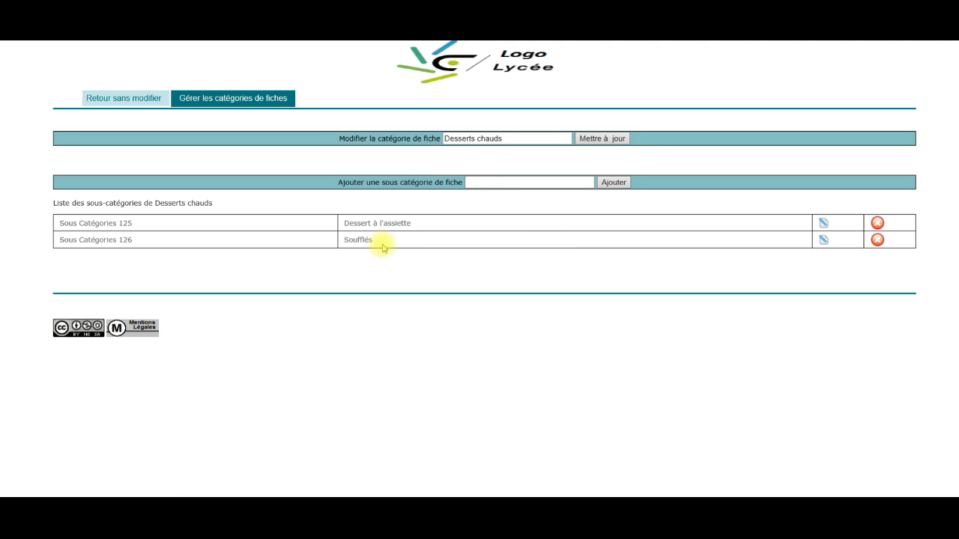
Step: Add the sub-category "Dessert divers" to the "Desserts chauds" category
left_click(485, 182)
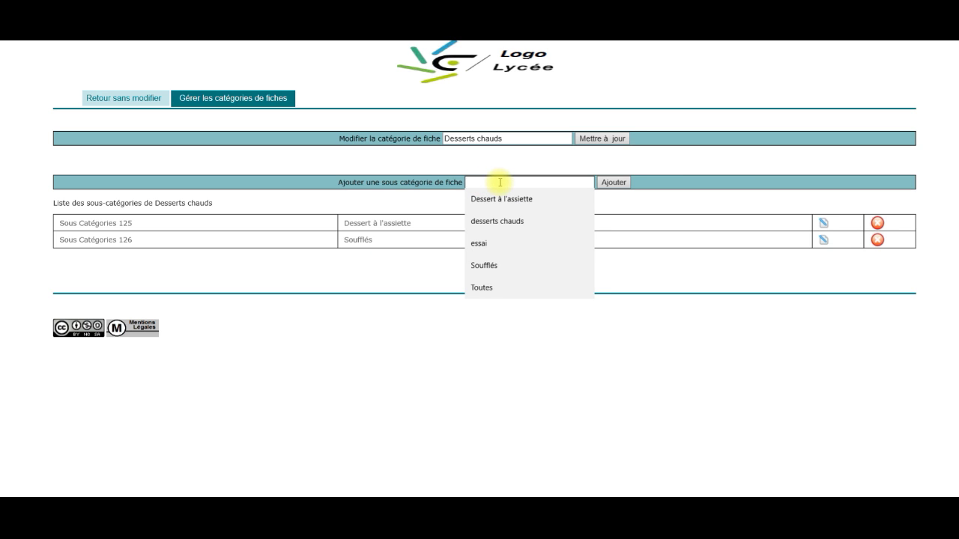
left_click(362, 199)
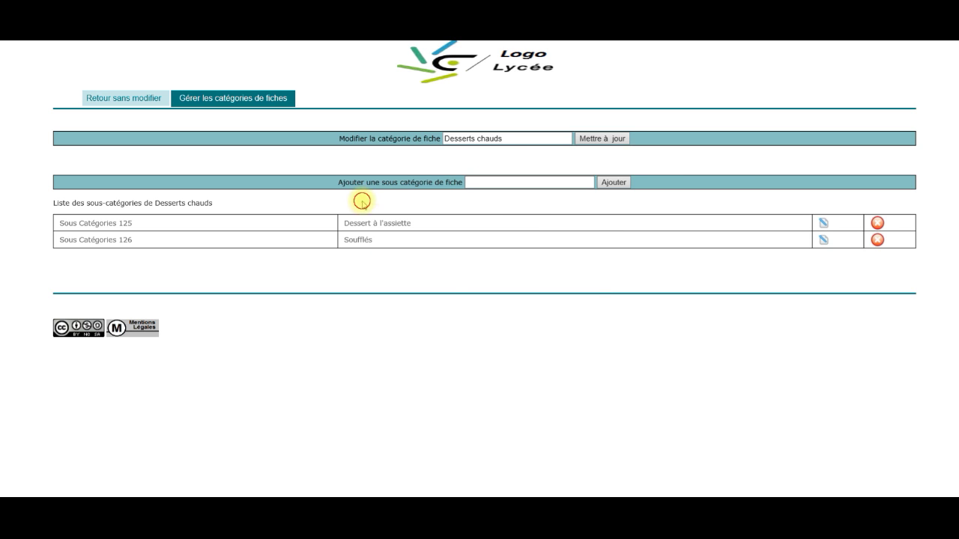
left_click(492, 183)
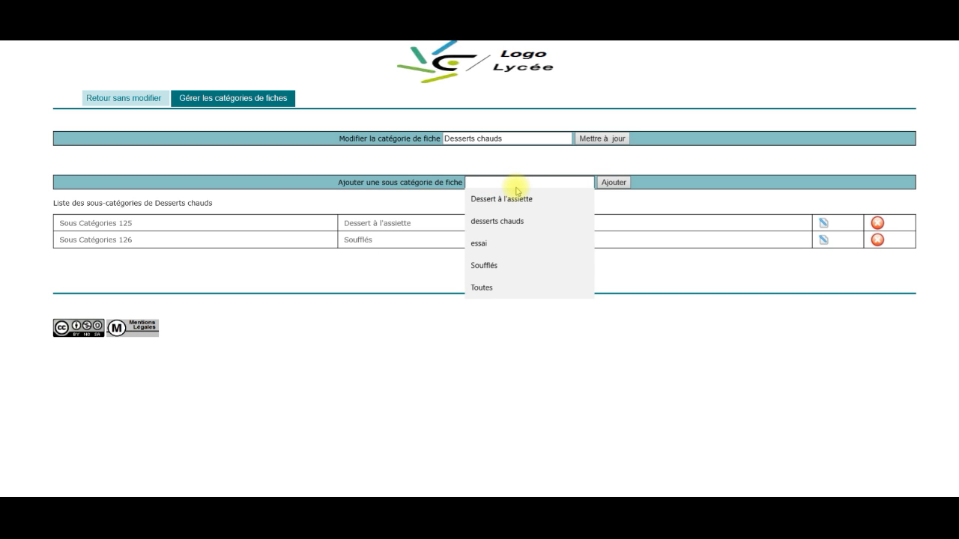
type("Desser")
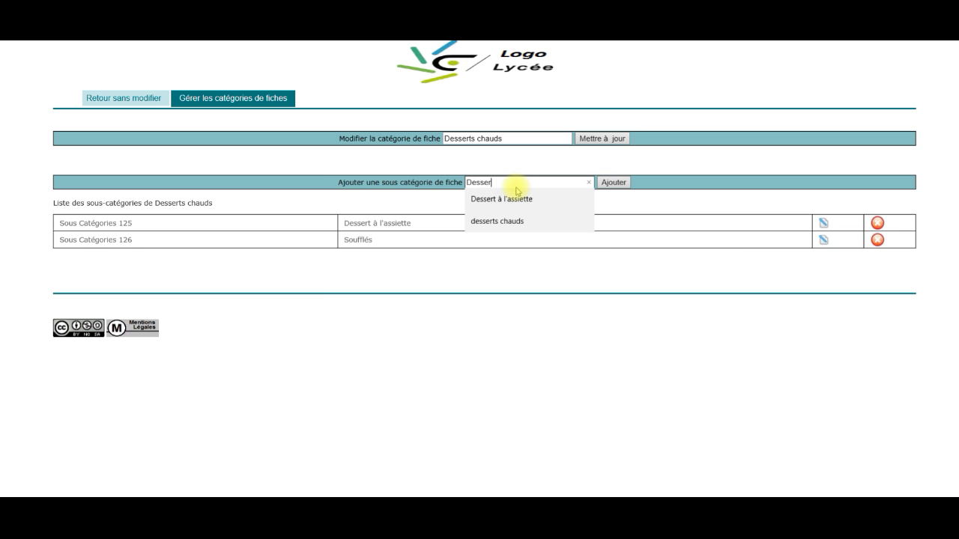
type("t divers")
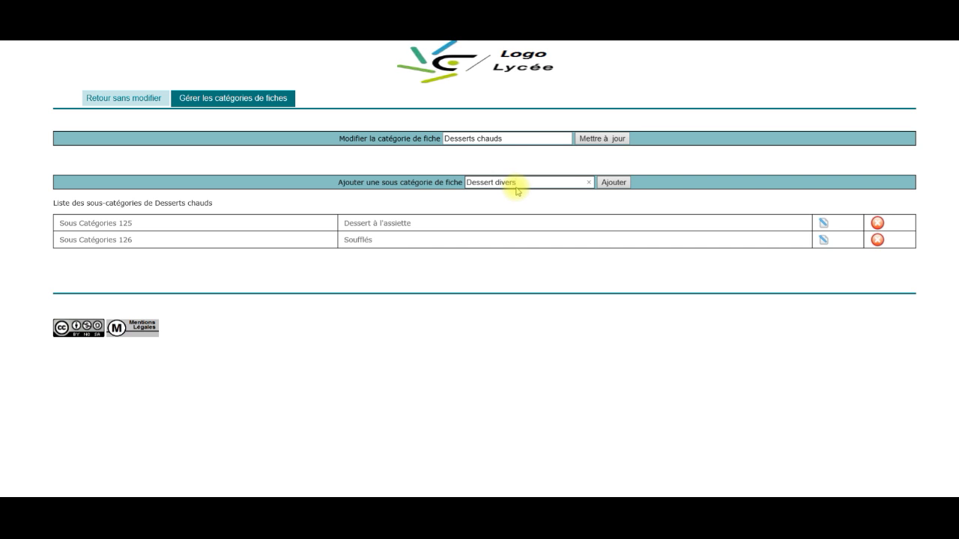
left_click(614, 183)
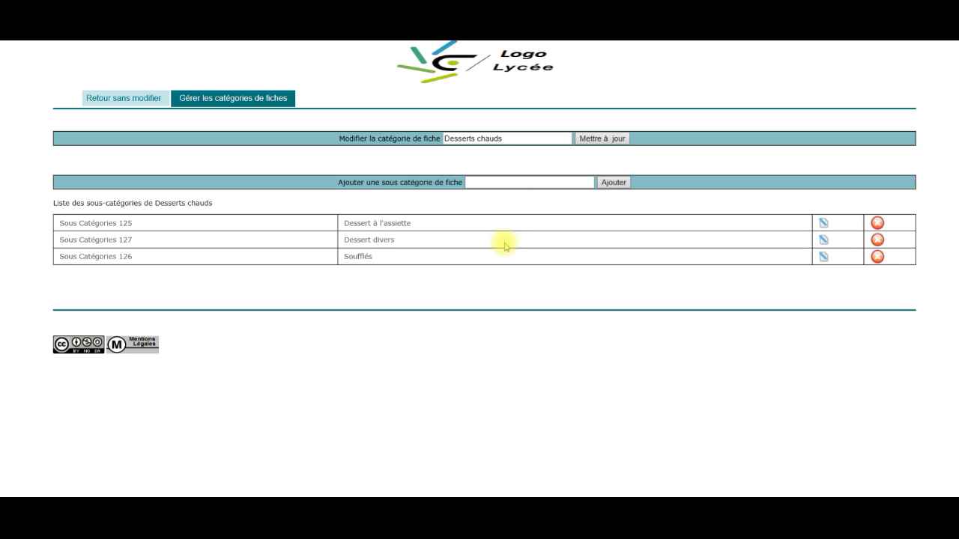
Step: Delete the "Dessert divers" sub-category from "Desserts chauds" without choosing a sub-category to reclassify its sheets into
left_click(877, 240)
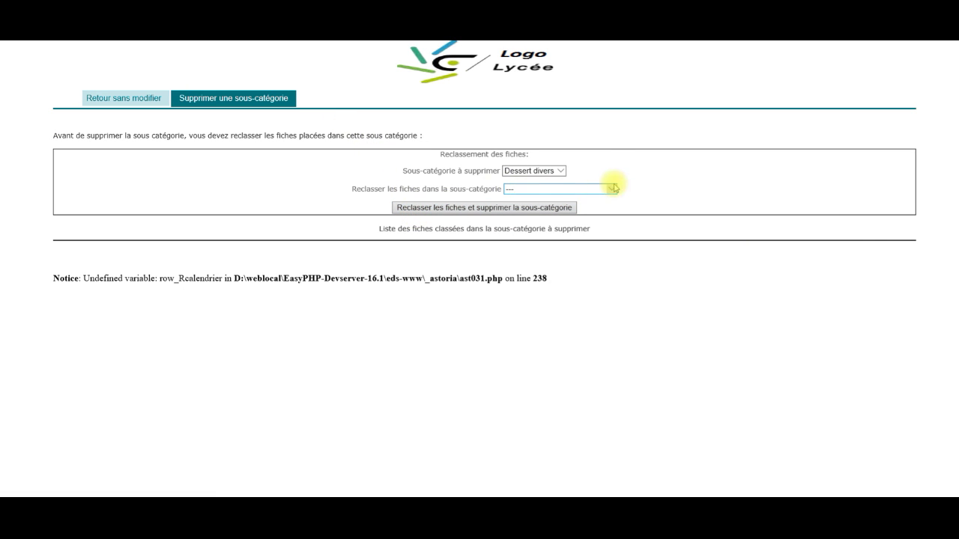
left_click(511, 210)
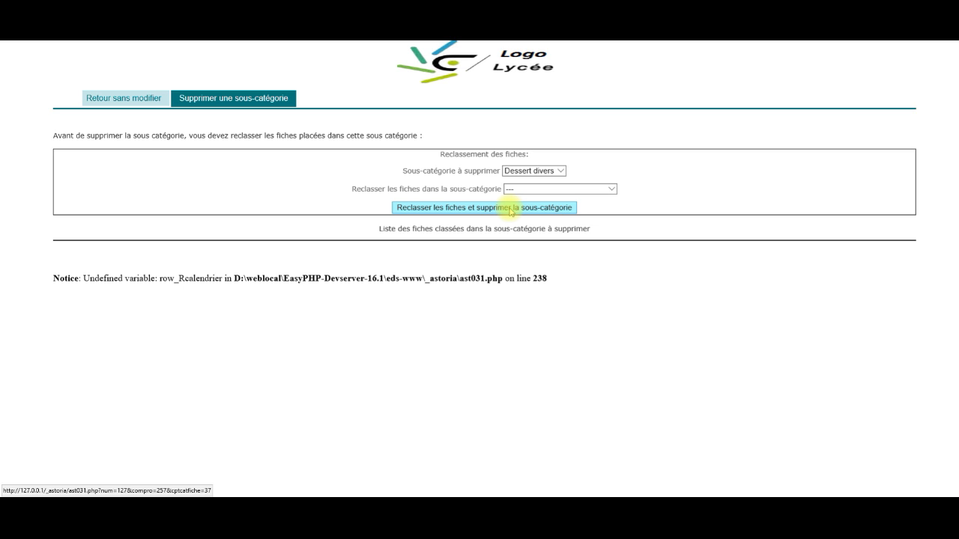
left_click(511, 210)
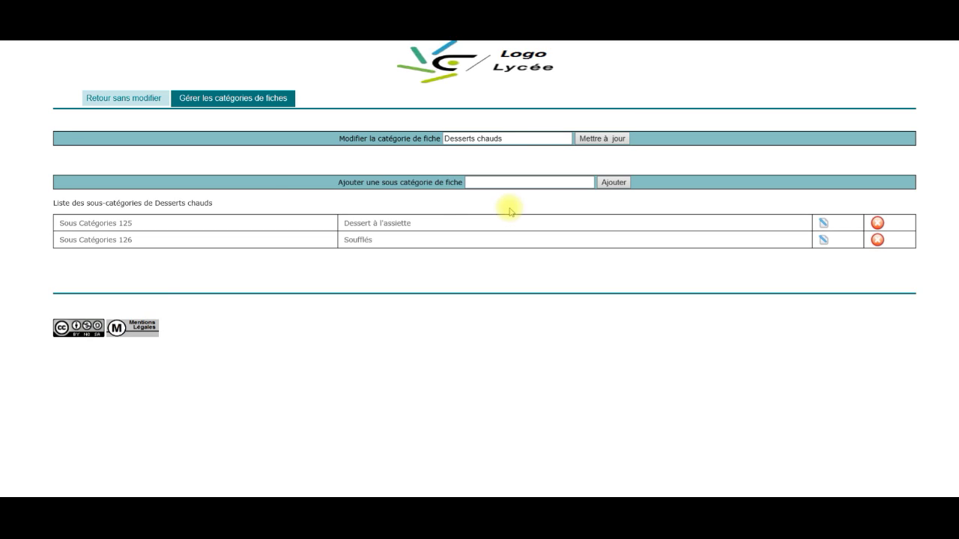
Step: Rename the "Soufflés" sub-category to "Soufflés chauds", save the update and return to the "Desserts chauds" category
left_click(824, 241)
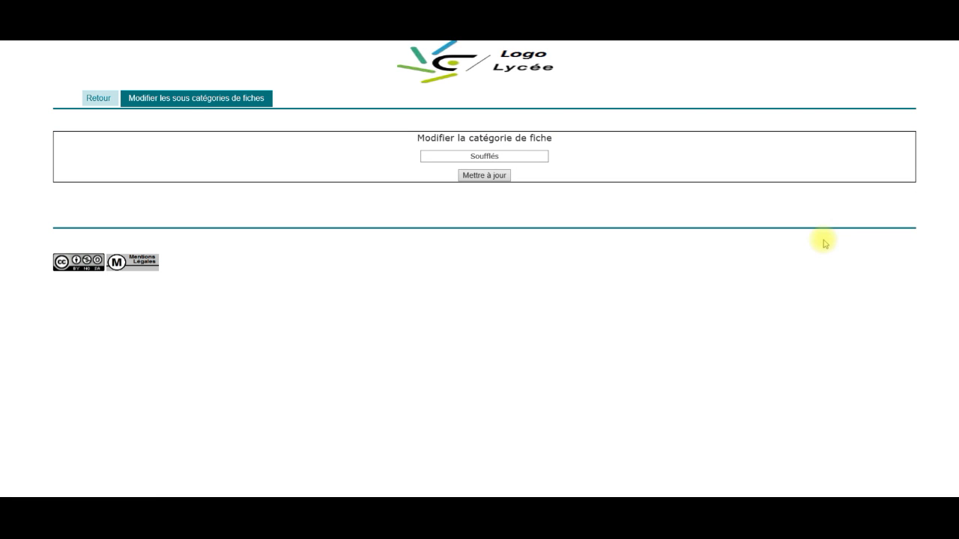
left_click(531, 157)
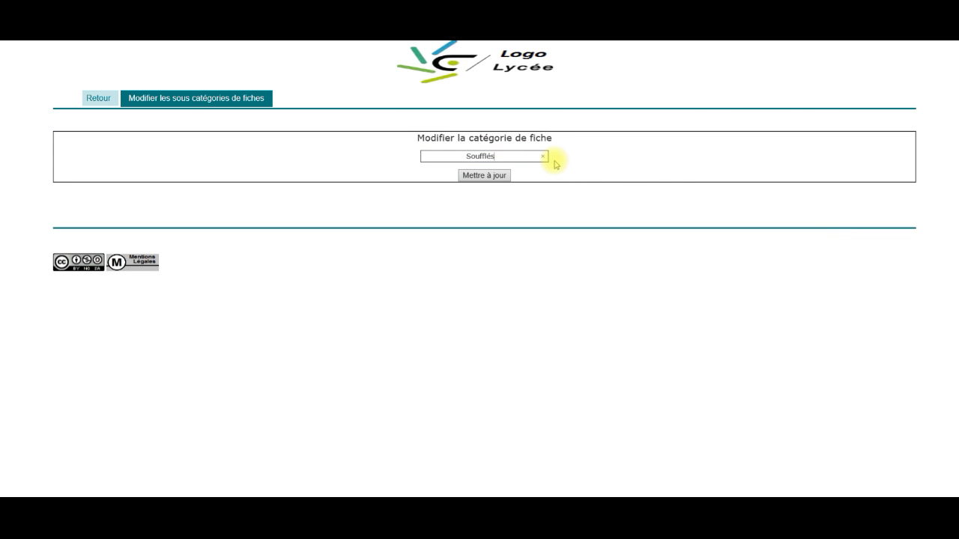
type("chauds")
left_click(473, 176)
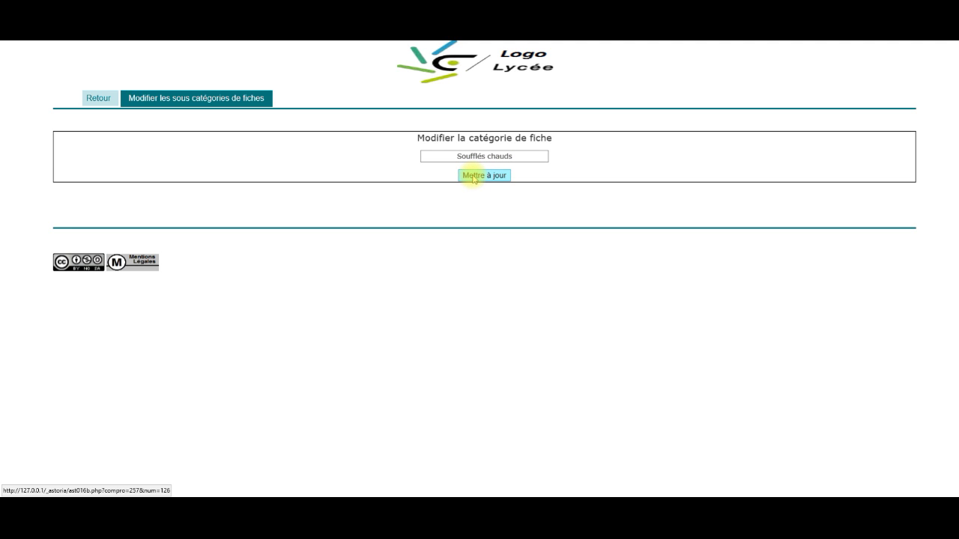
left_click(105, 100)
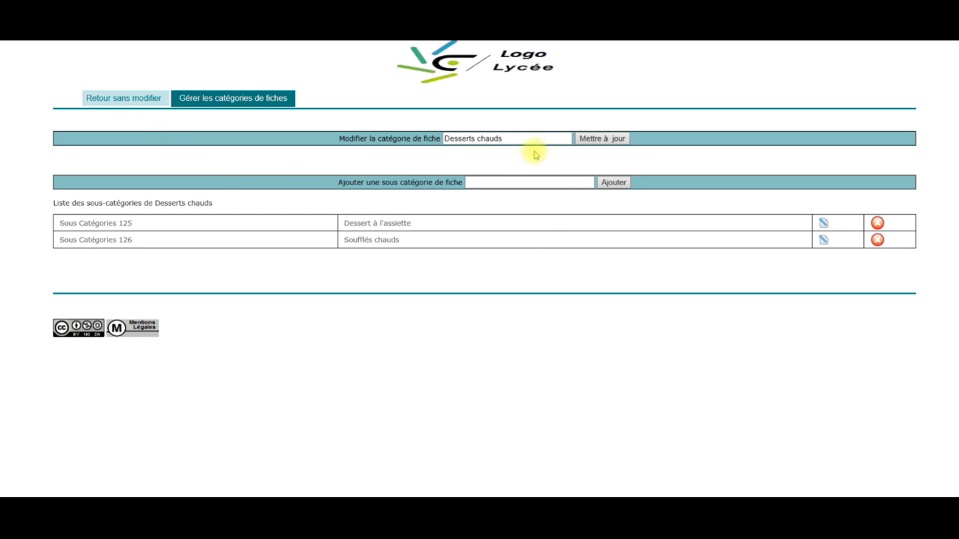
Step: Leave the category management and open the technical sheet "Choux à la crème"
left_click(140, 103)
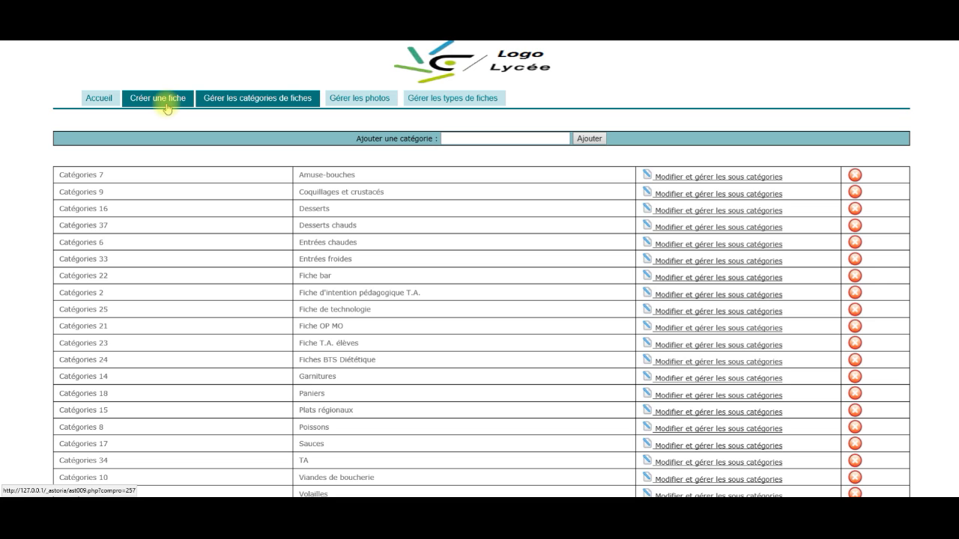
left_click(105, 100)
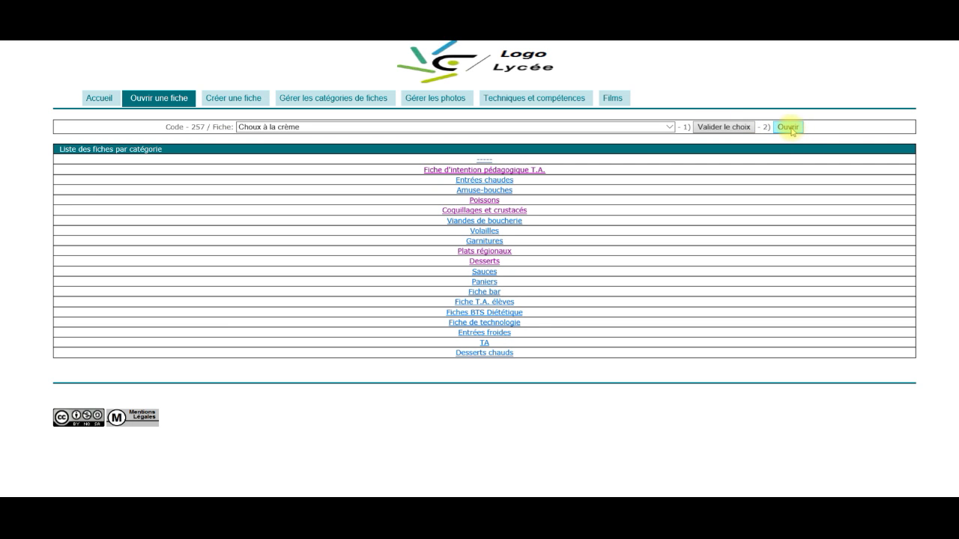
left_click(788, 127)
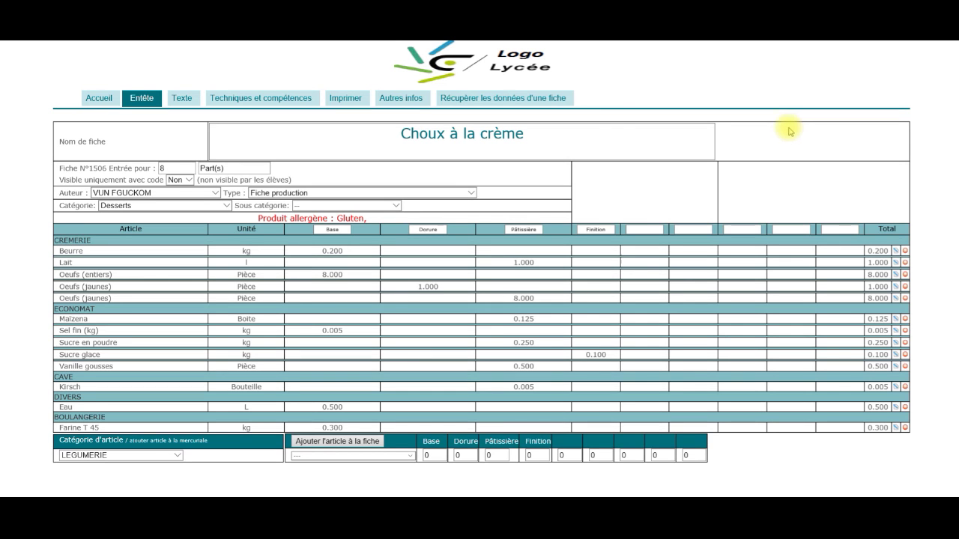
Step: Set the category of the "Choux à la crème" sheet to "Desserts chauds" and view the sub-categories offered for it
left_click(227, 206)
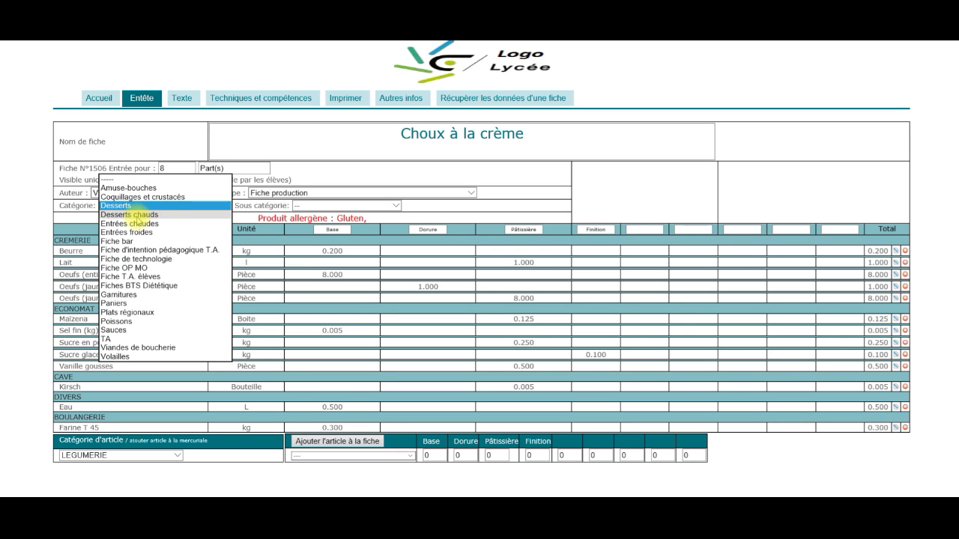
left_click(133, 214)
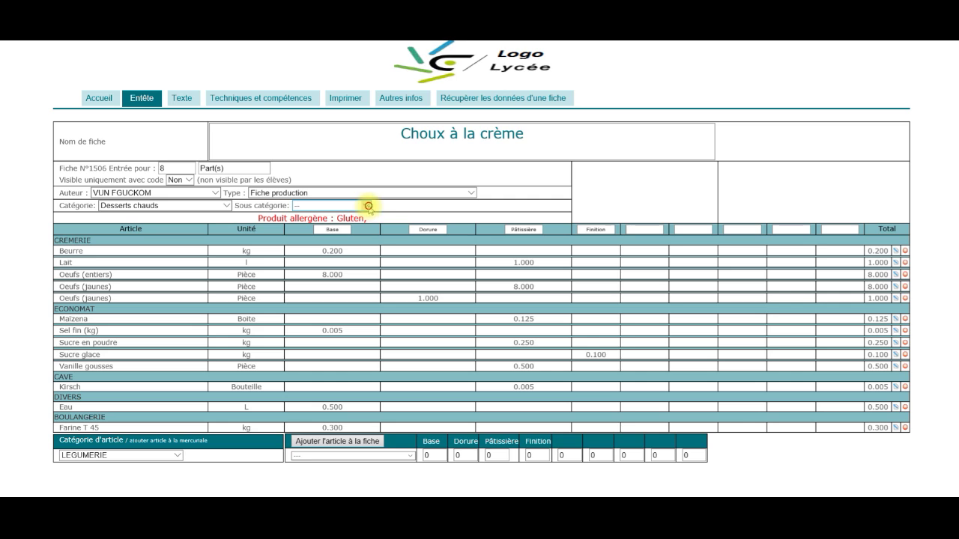
left_click(368, 209)
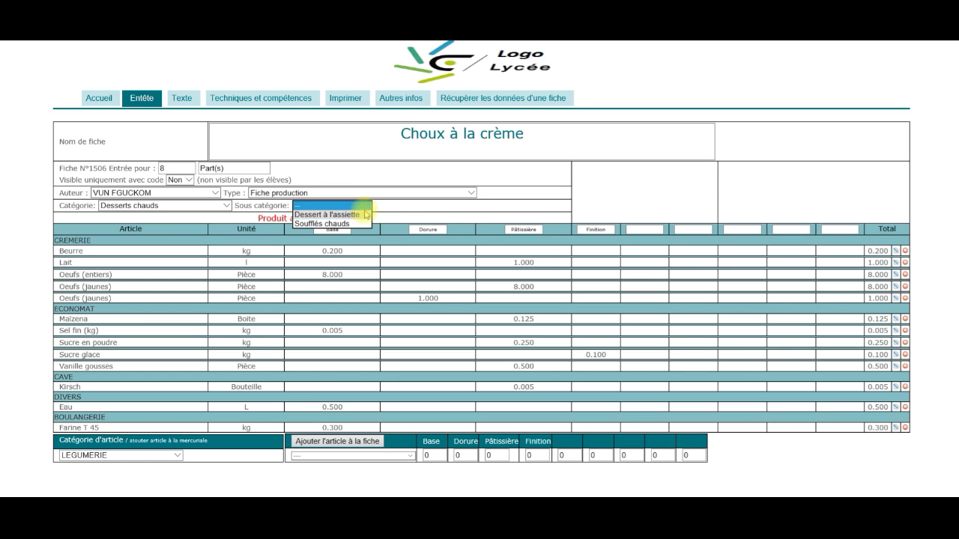
left_click(391, 209)
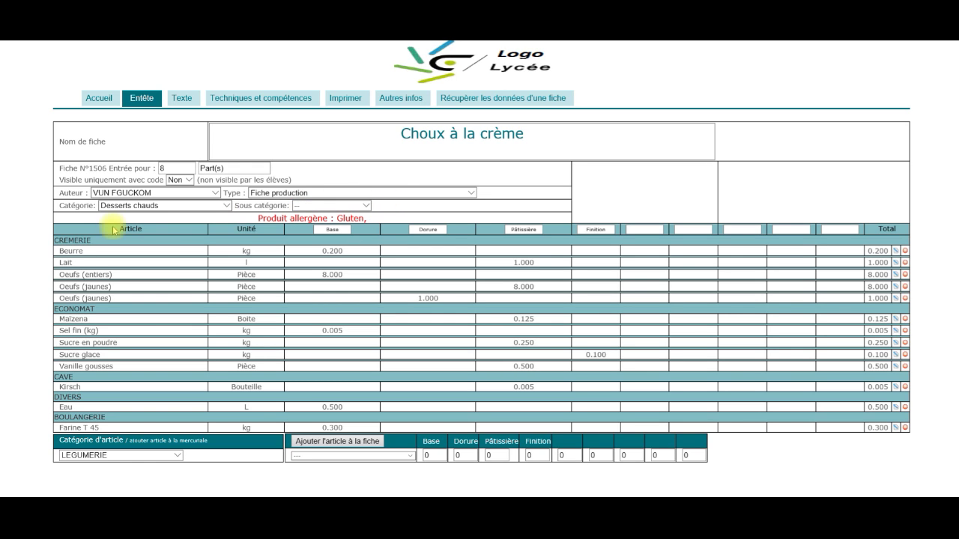